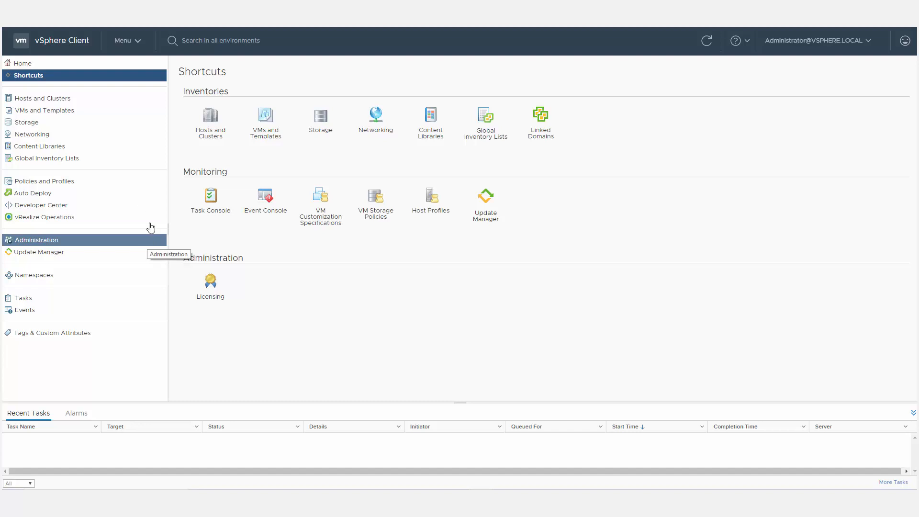
# - Go to Administration and show the Perspectives page with Admins-Perspective's details
pyautogui.click(54, 241)
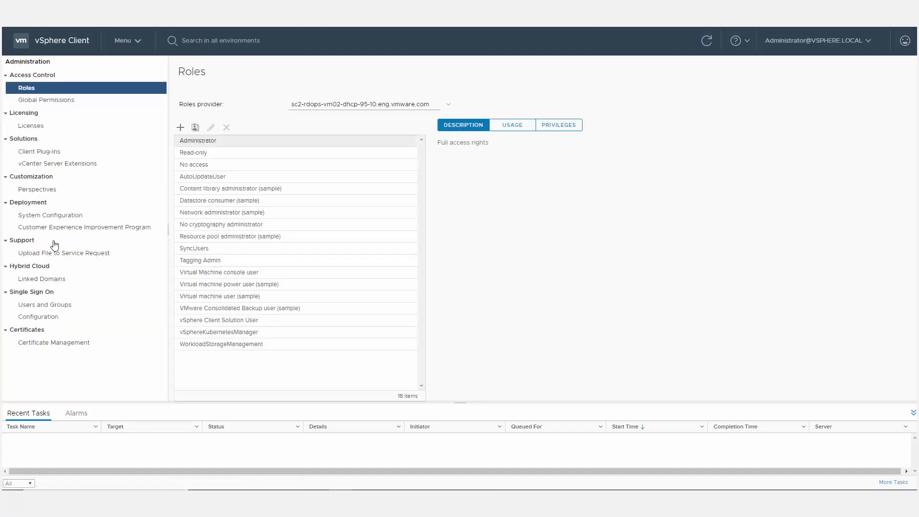
pyautogui.click(57, 190)
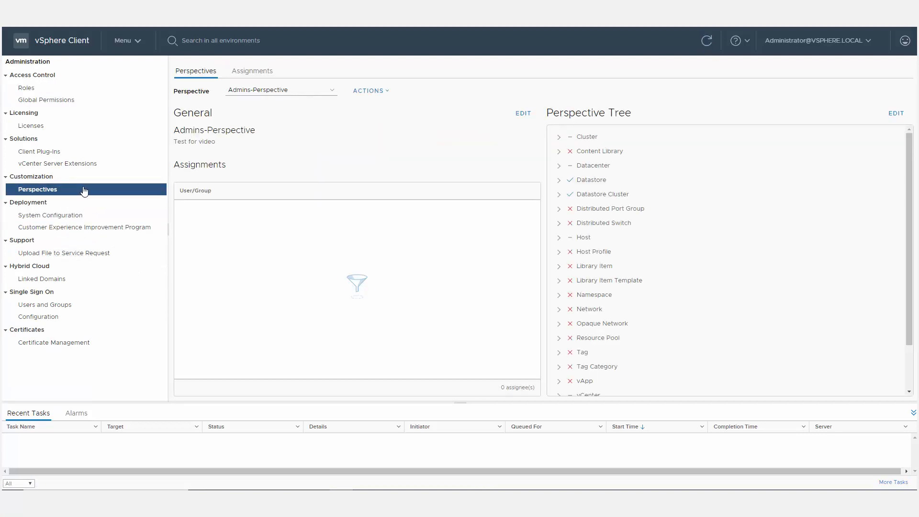
# - Add perspective Storage-Admin-Perspective described as 'Perspective for storage admins'
pyautogui.click(385, 93)
pyautogui.click(374, 112)
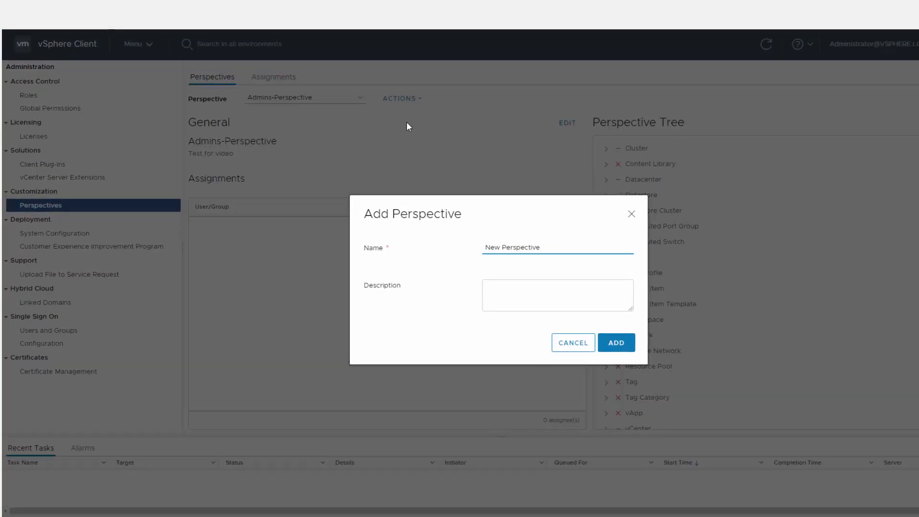
pyautogui.moveTo(596, 275); pyautogui.dragTo(533, 279)
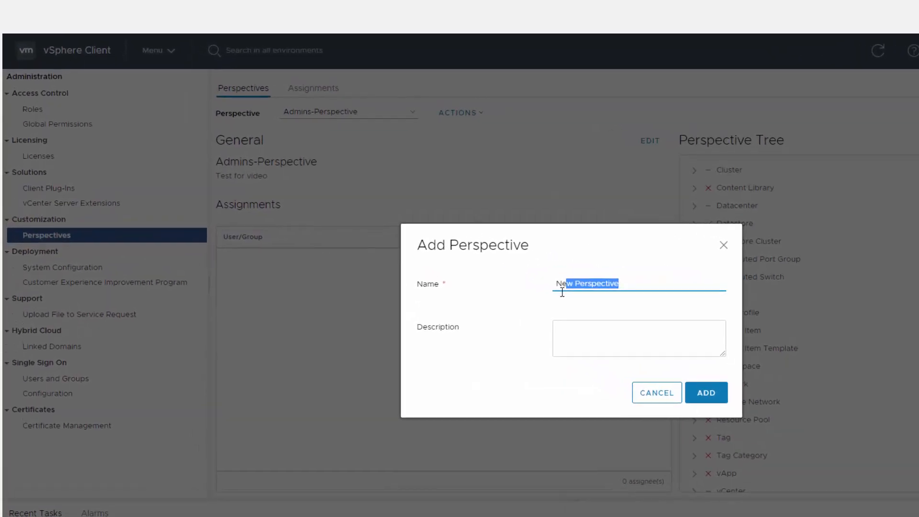
pyautogui.press('BackSpace')
pyautogui.write('Storage-Admin-Perspective')
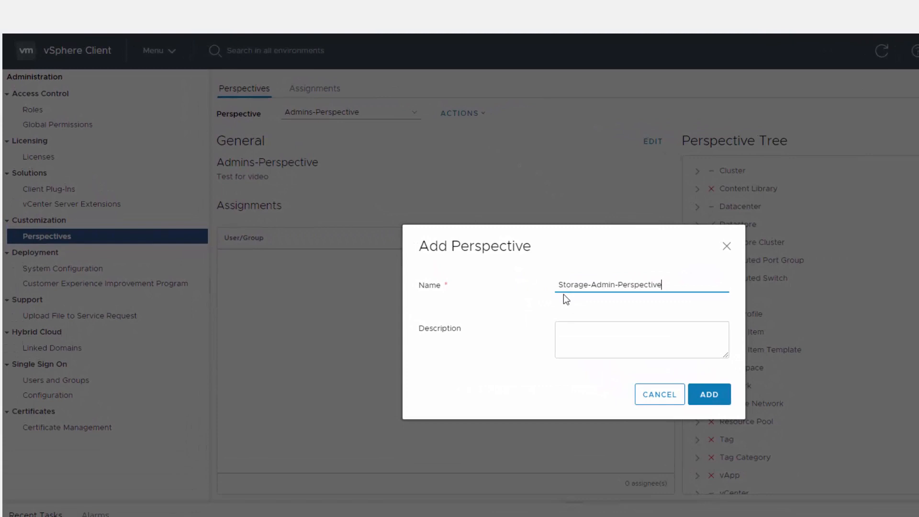
pyautogui.click(571, 339)
pyautogui.write('P')
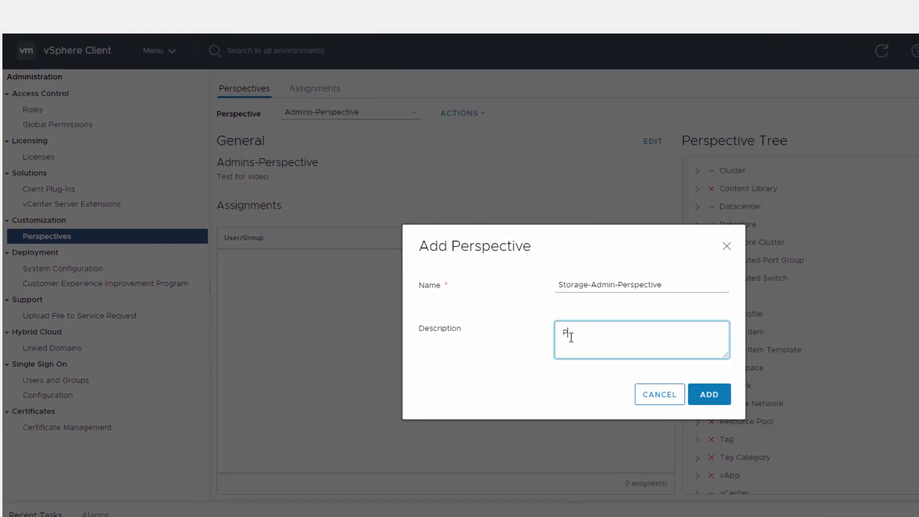
pyautogui.write('erspective for s')
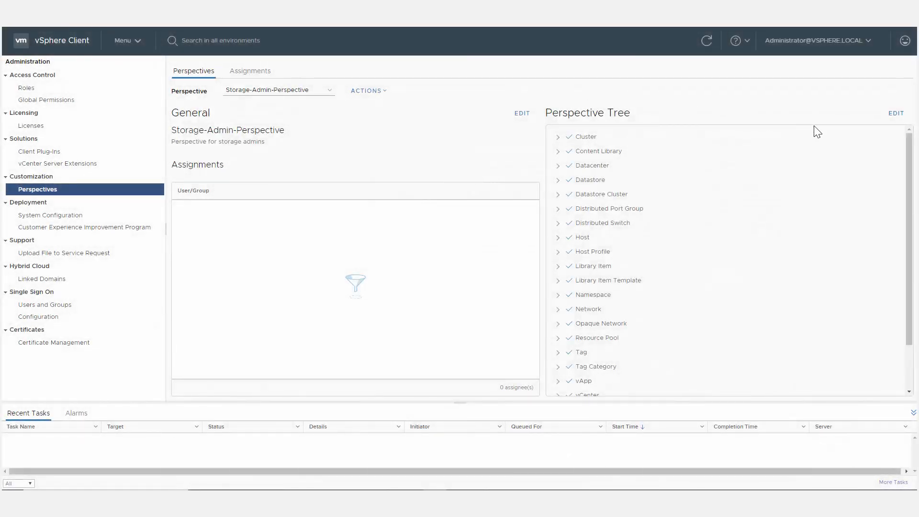
# - Edit the perspective tree so Cluster monitoring keeps only the Storage view enabled
pyautogui.click(896, 113)
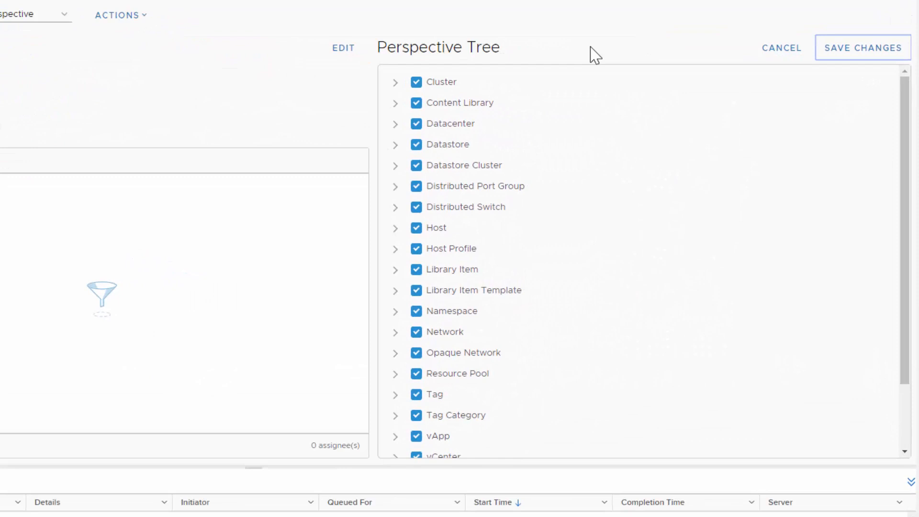
pyautogui.click(395, 81)
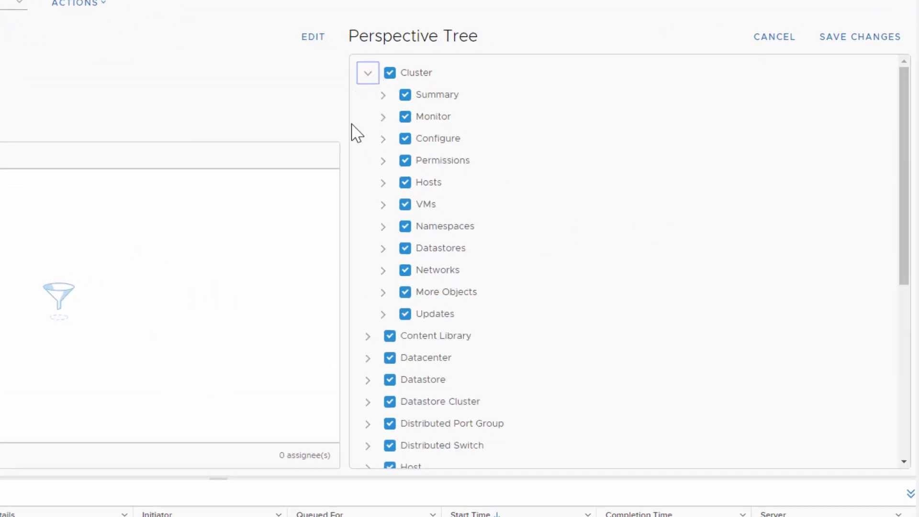
pyautogui.click(383, 117)
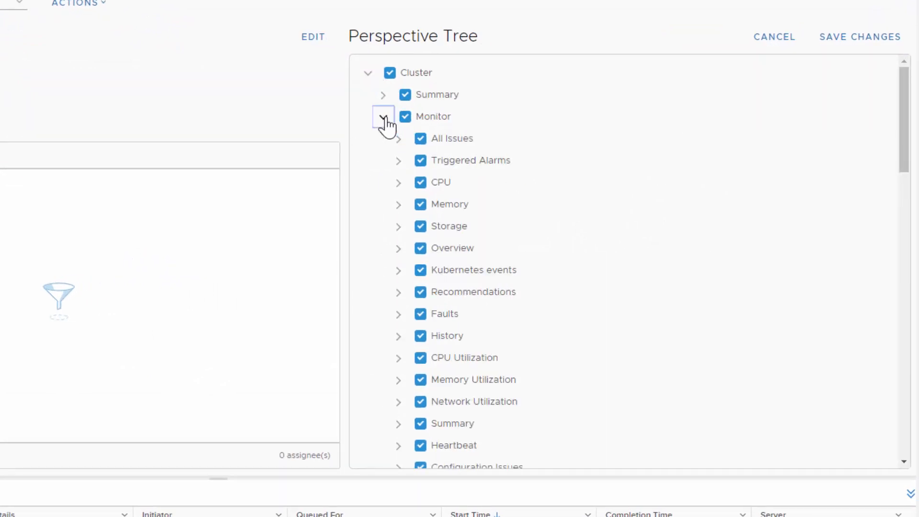
pyautogui.click(405, 117)
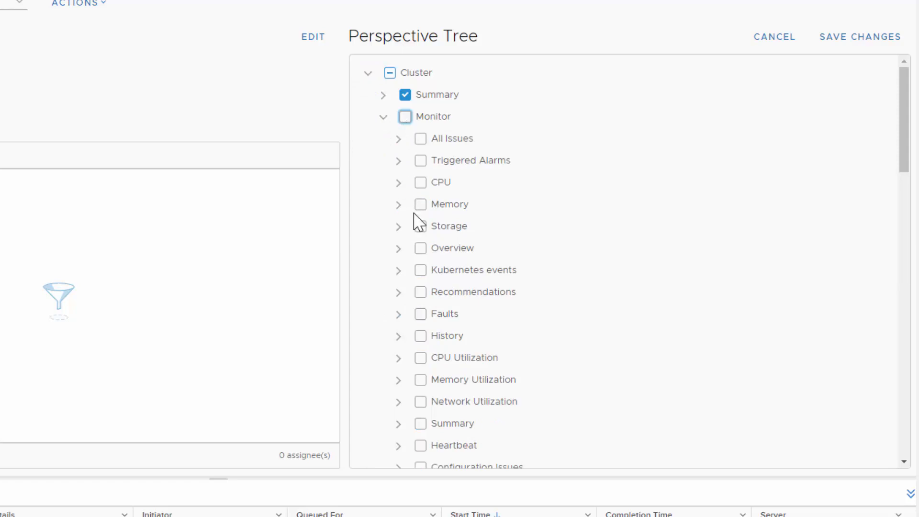
pyautogui.click(420, 226)
pyautogui.click(382, 117)
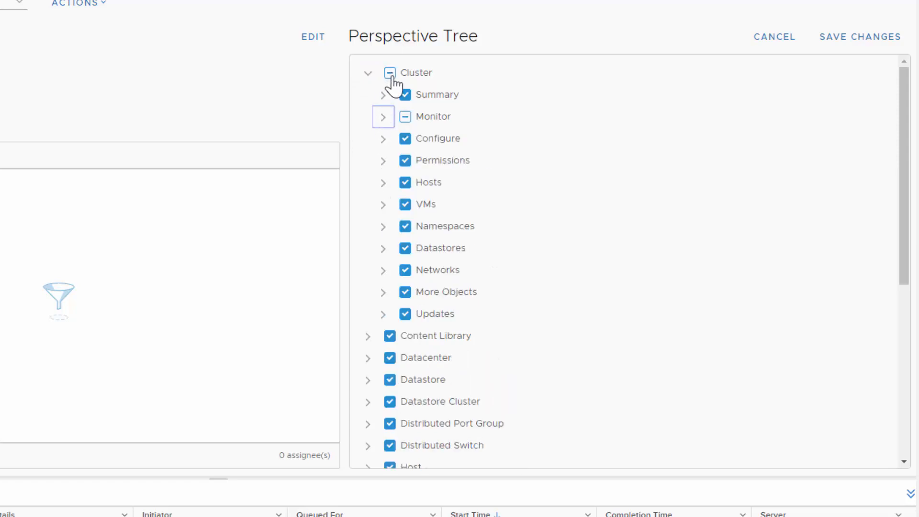
# - Hide Cluster's Summary, Configure, Permissions, Hosts, Namespaces, Networks, More Objects and Updates views
pyautogui.click(405, 95)
pyautogui.click(406, 138)
pyautogui.click(405, 160)
pyautogui.click(406, 182)
pyautogui.click(405, 226)
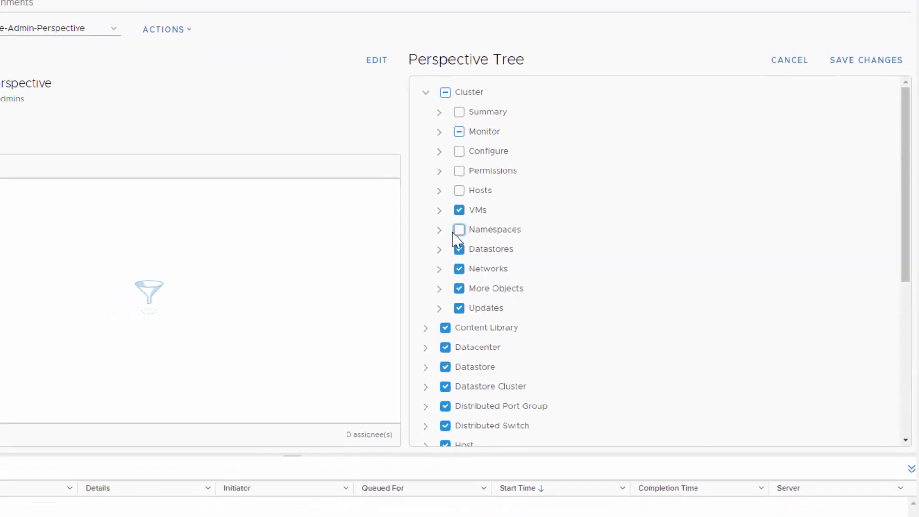
pyautogui.click(458, 269)
pyautogui.click(459, 288)
pyautogui.click(458, 307)
# - Hide the remaining non-storage object types including Virtual Machine Template, and save the tree
pyautogui.click(426, 92)
pyautogui.scroll(-5, 646, 288)
pyautogui.click(571, 356)
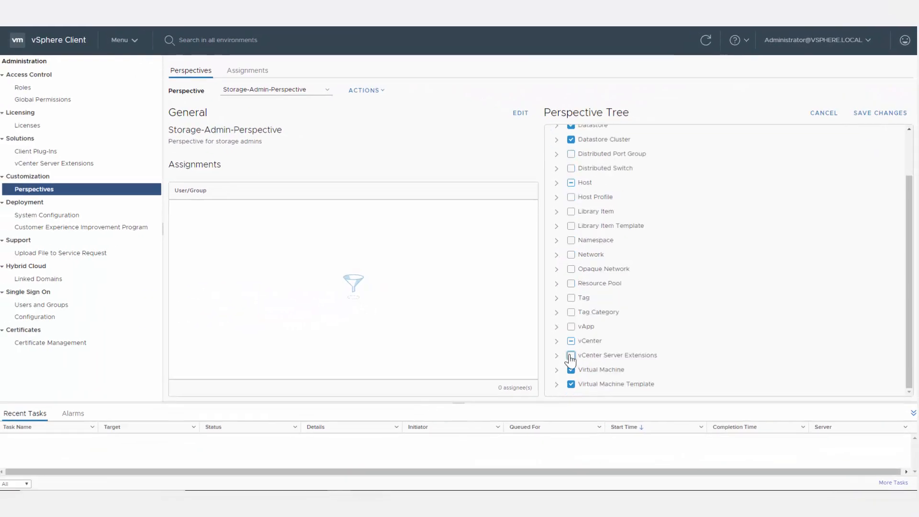
pyautogui.click(571, 384)
pyautogui.click(867, 115)
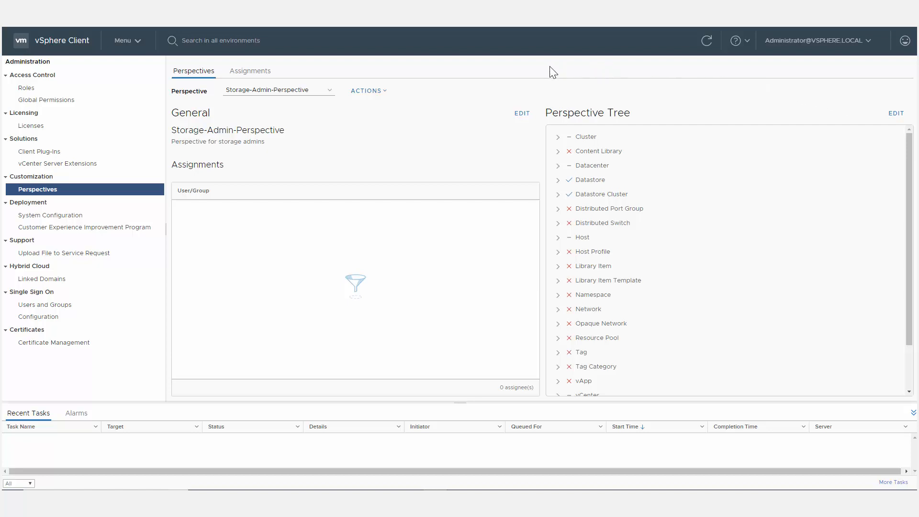
# - Assign Storage-Admin-Perspective to the Storage-Admins group in the Assignments list
pyautogui.click(262, 72)
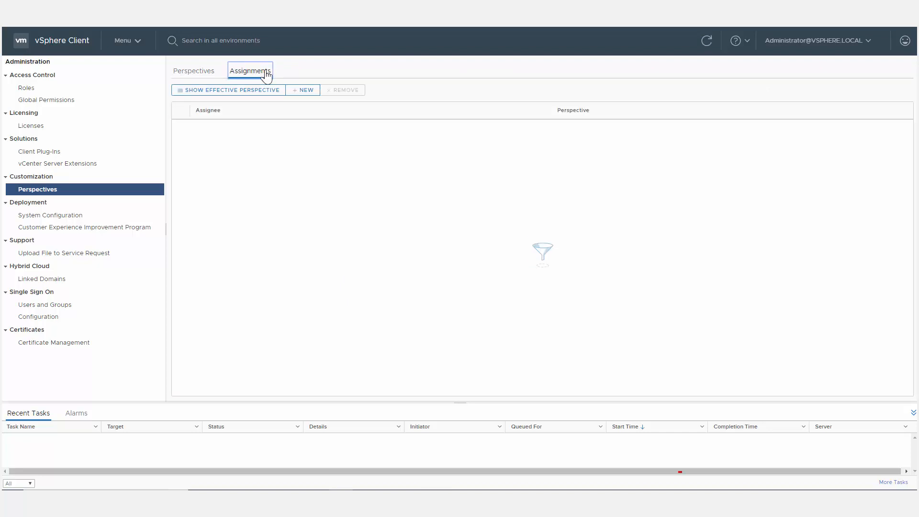
pyautogui.click(302, 91)
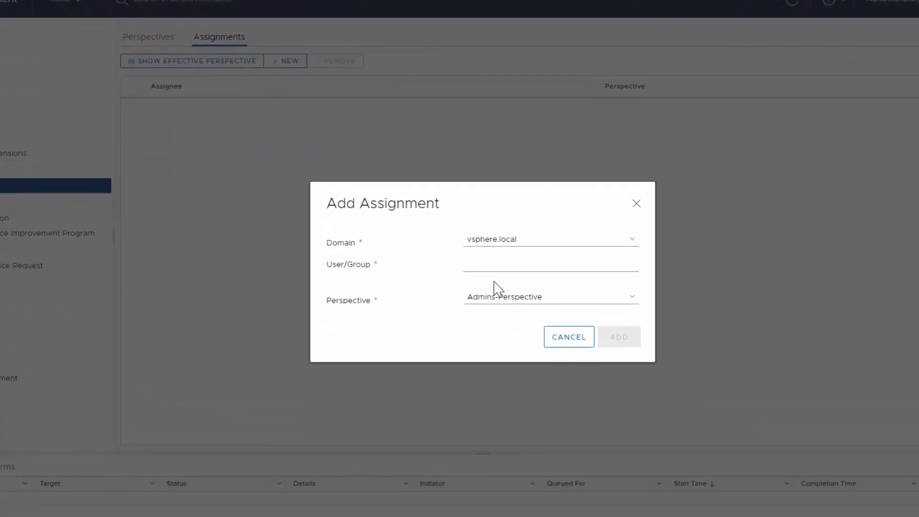
pyautogui.click(486, 267)
pyautogui.write('st')
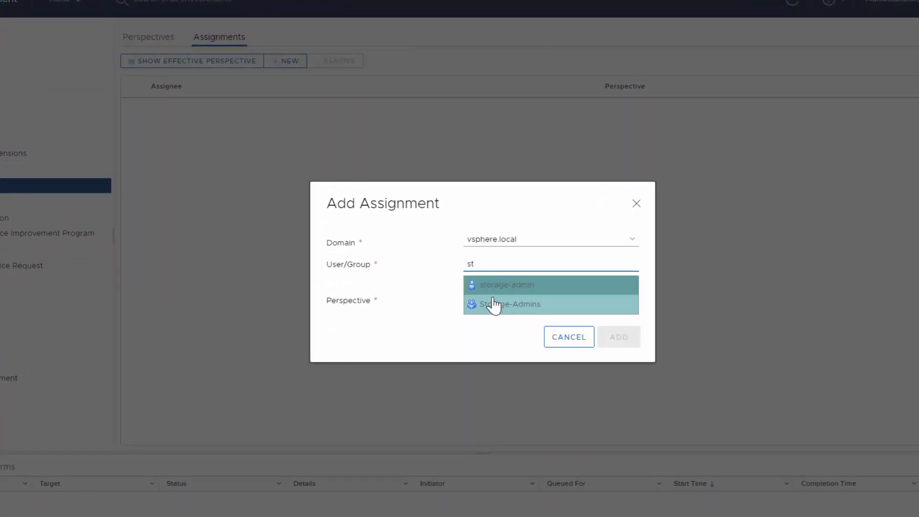
pyautogui.click(493, 304)
pyautogui.click(544, 302)
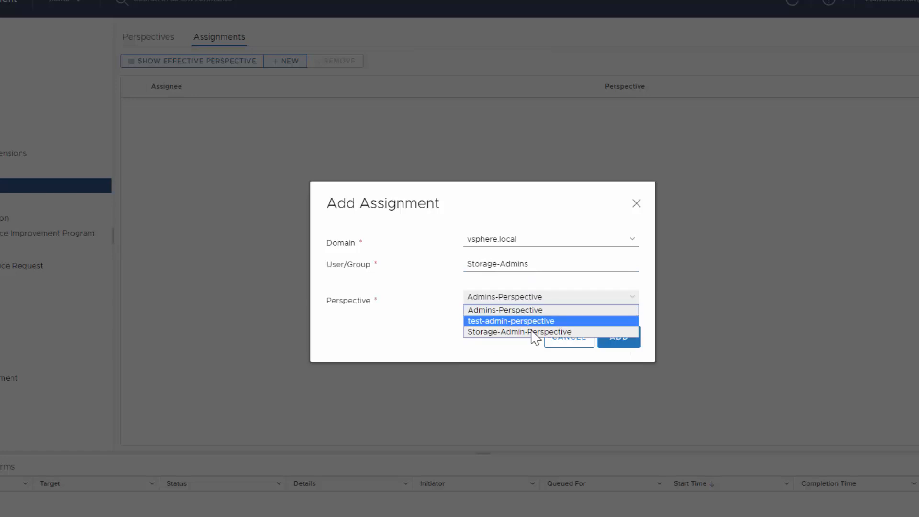
pyautogui.click(531, 333)
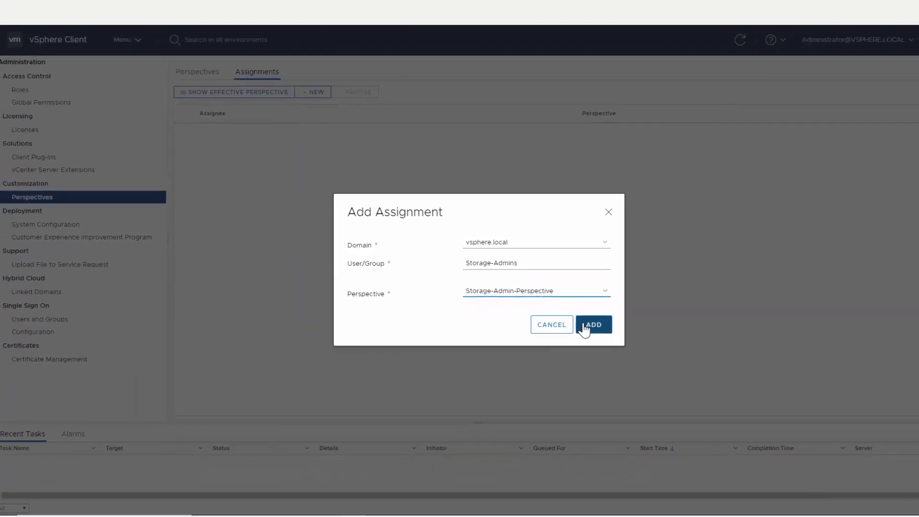
pyautogui.click(587, 324)
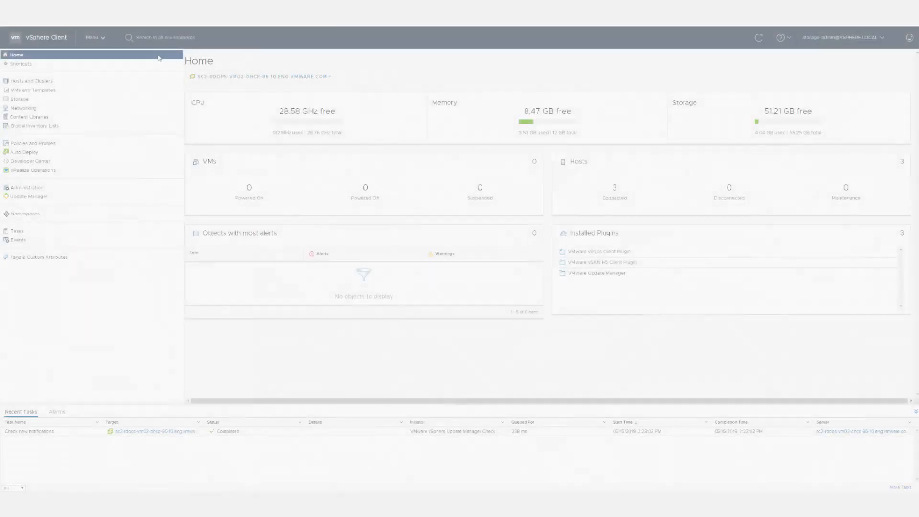
# - As storage-admin, show host 10.161.170.22 under R&D with its Configure storage adapters view
pyautogui.click(147, 80)
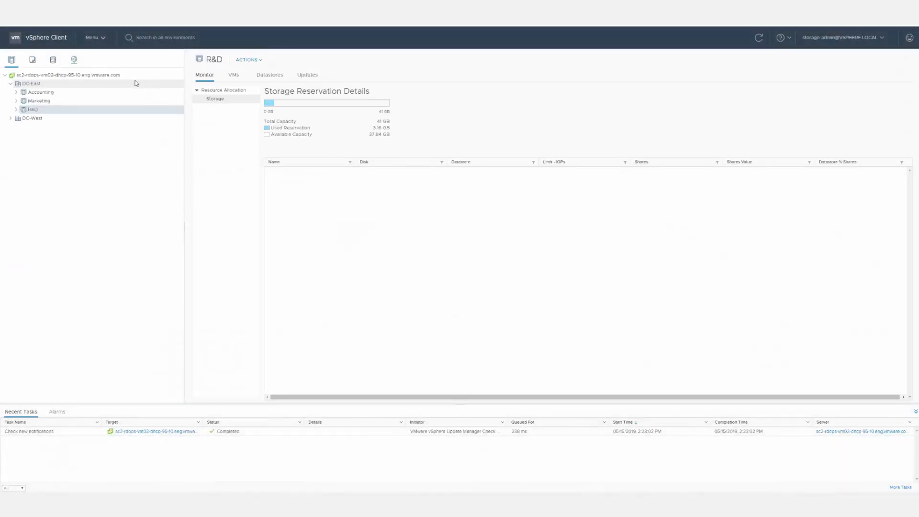
pyautogui.click(16, 109)
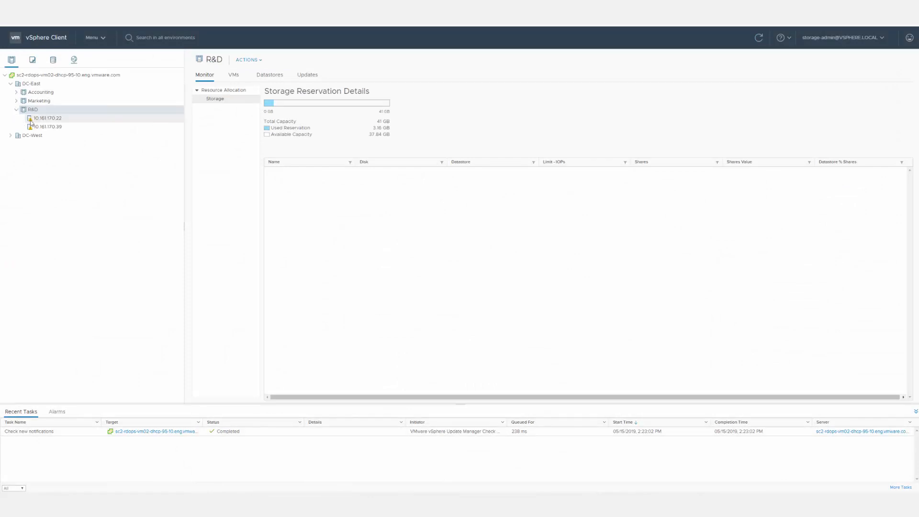
pyautogui.click(60, 120)
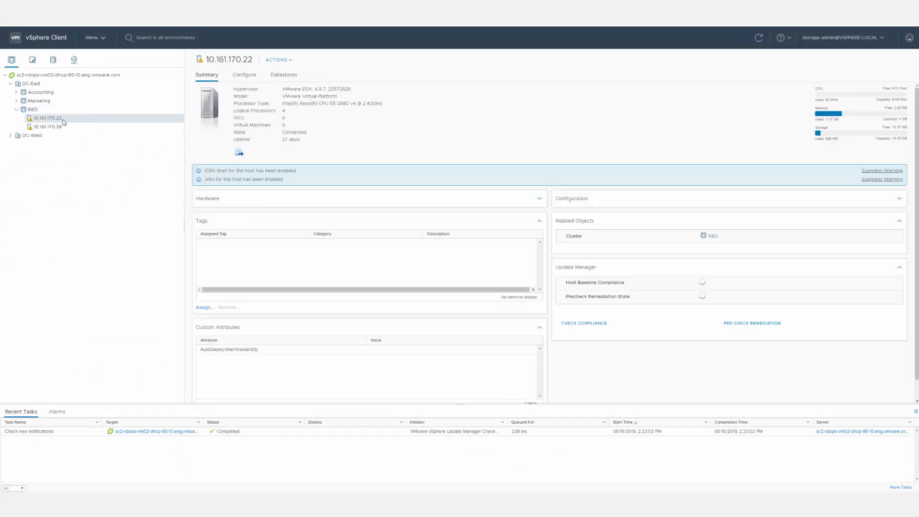
pyautogui.click(252, 79)
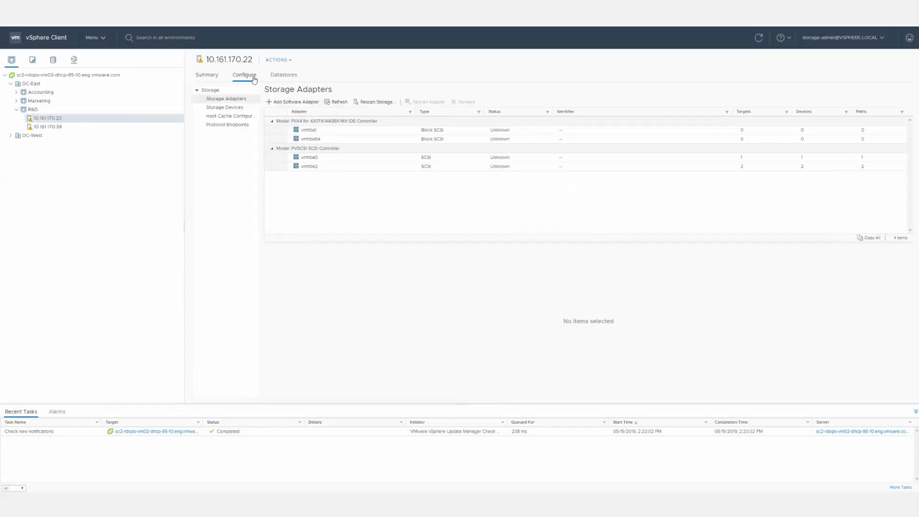